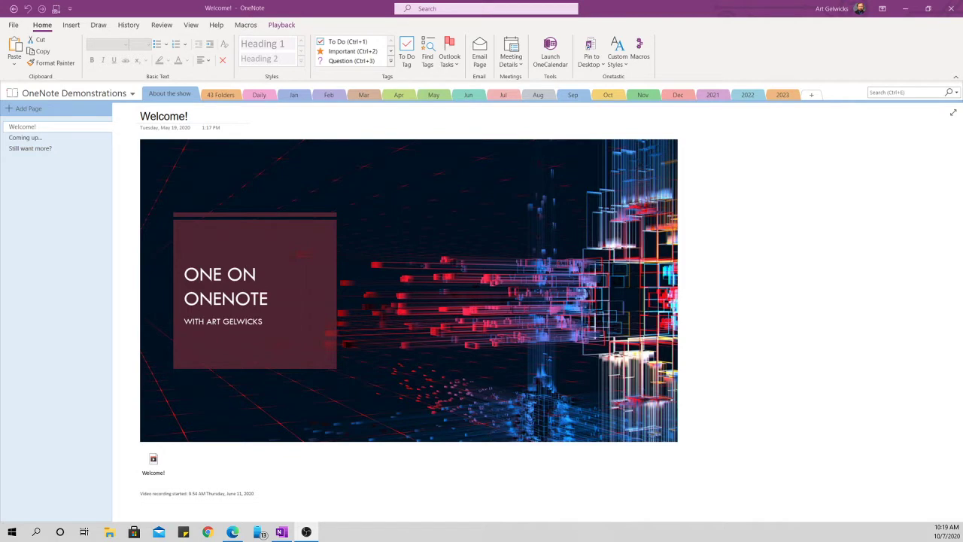
# Switch to the browser to view the tweet about OneNote class notebooks, and return to desktop OneNote
pyautogui.hotkey('alt', 'Tab')
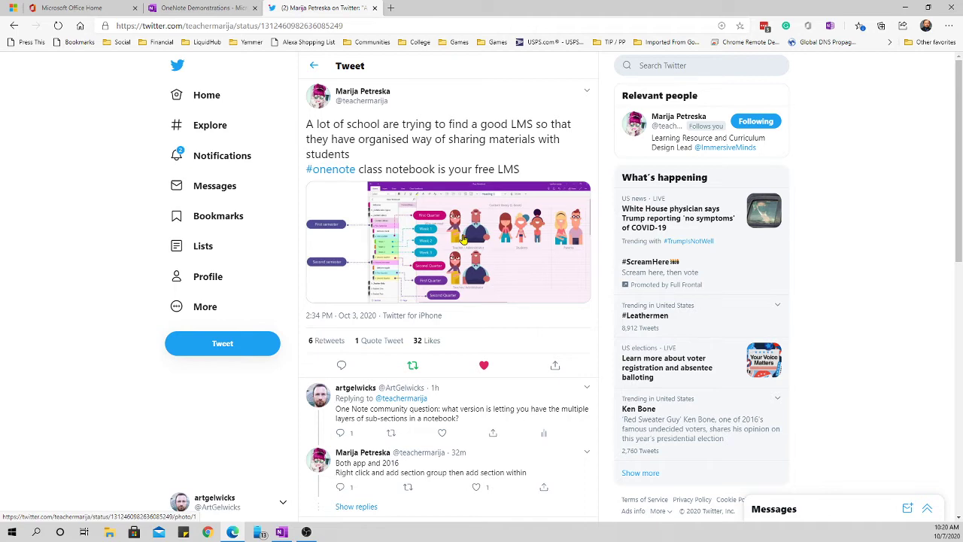
pyautogui.click(281, 532)
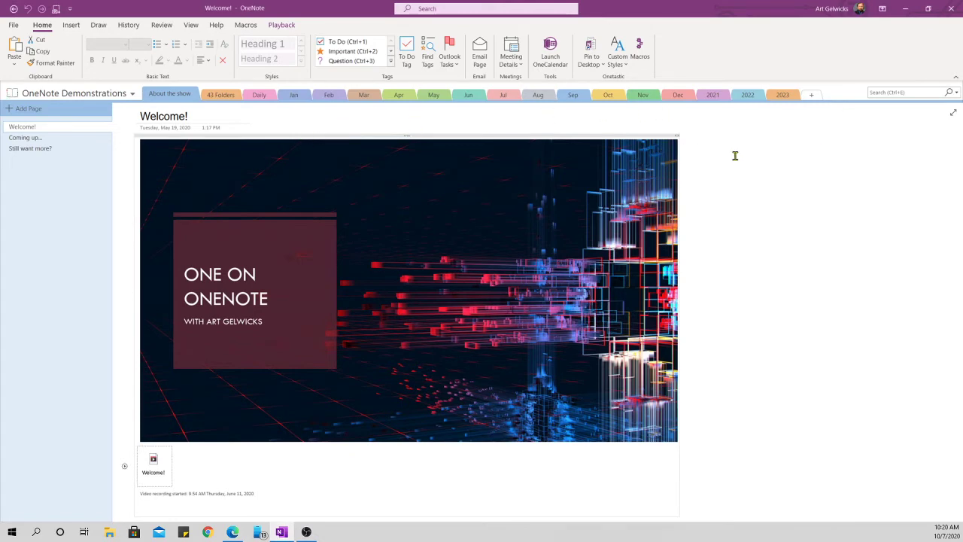
# Create a section group named "Section Group Level 1" at the top level of the OneNote Demonstrations notebook
pyautogui.rightClick(779, 96)
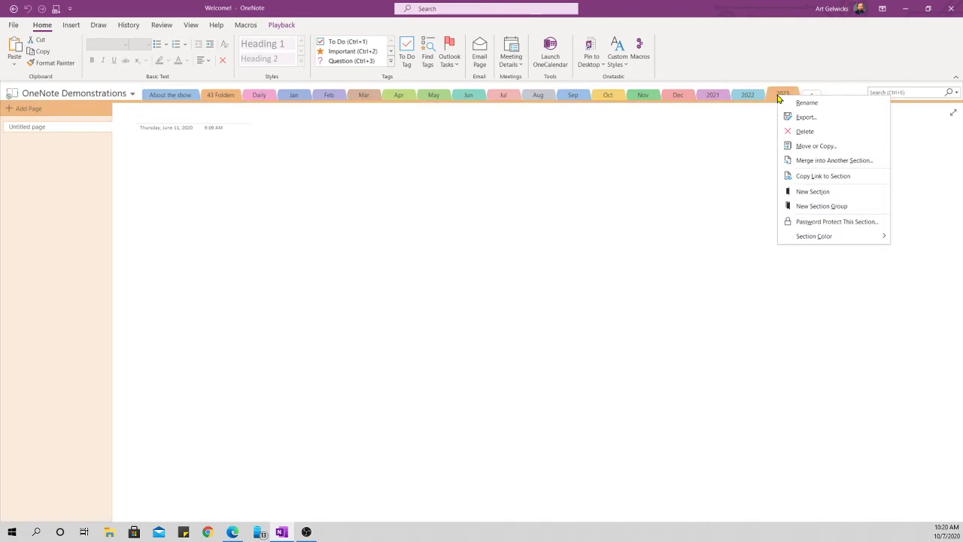
pyautogui.click(810, 206)
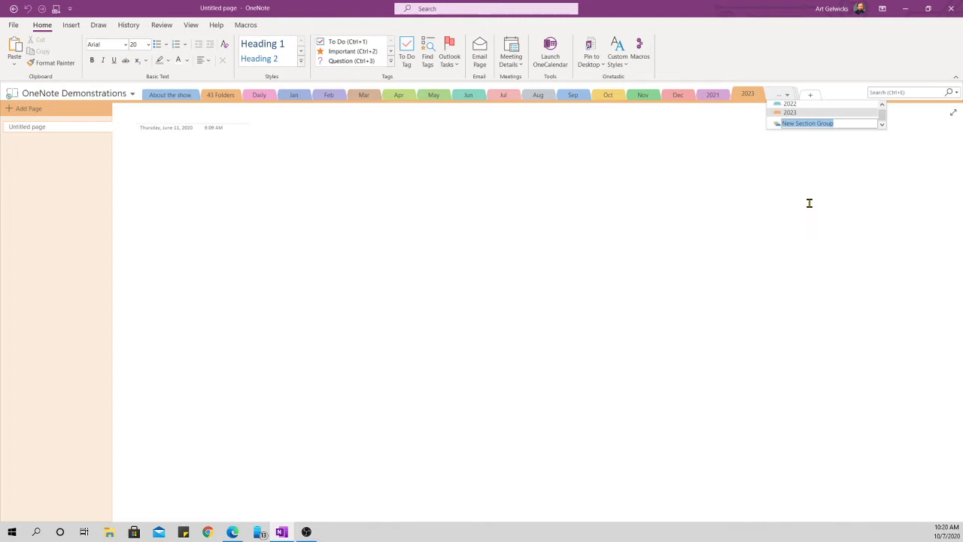
pyautogui.write('Sectioon')
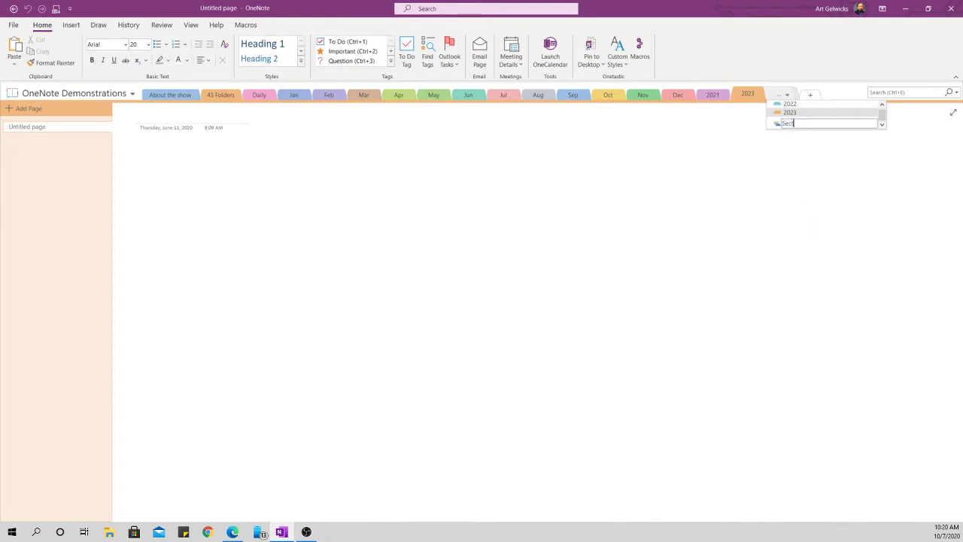
pyautogui.press('BackSpace')
pyautogui.press('BackSpace')
pyautogui.write('n Grp')
pyautogui.press('BackSpace')
pyautogui.write('oup 1')
pyautogui.click(810, 203)
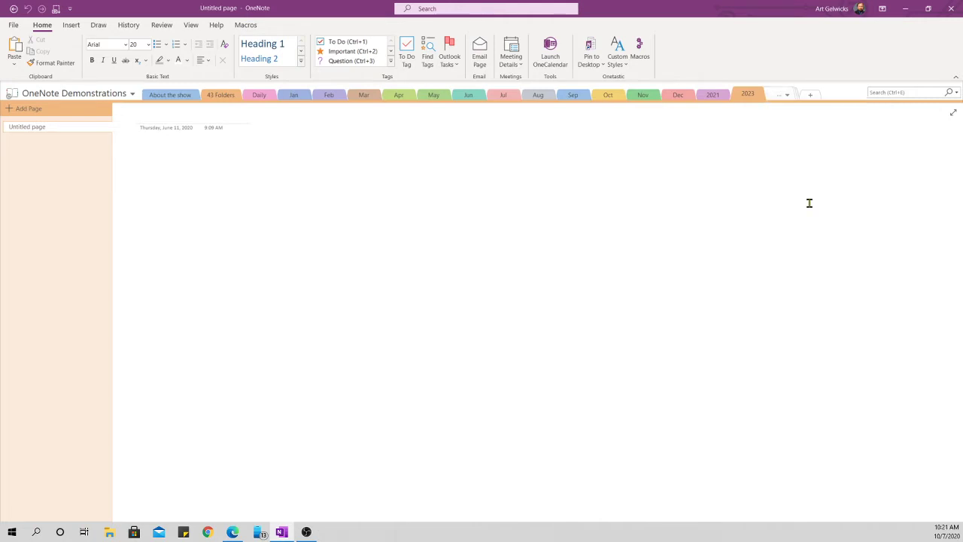
# Open Section Group Level 1 and add a section to it, keeping the default name
pyautogui.click(786, 95)
pyautogui.click(799, 125)
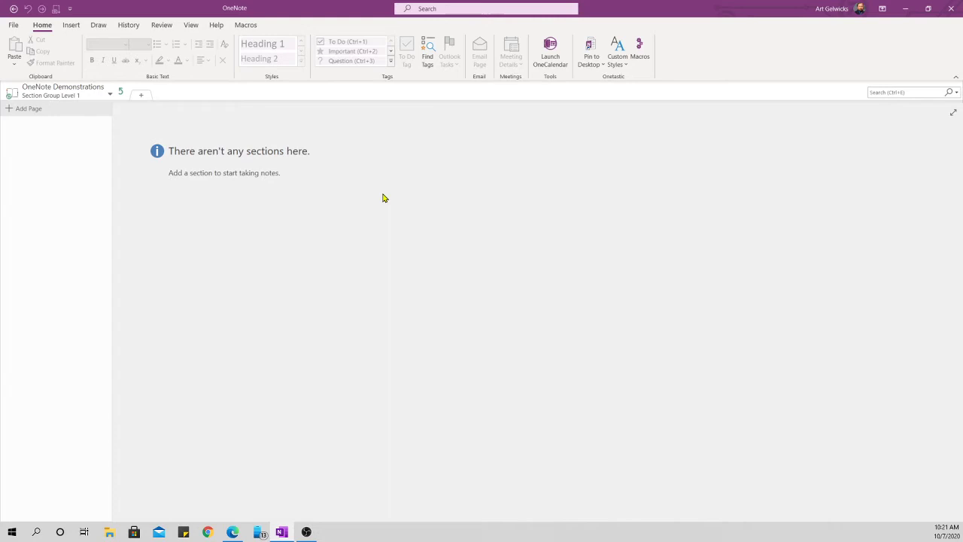
pyautogui.click(141, 95)
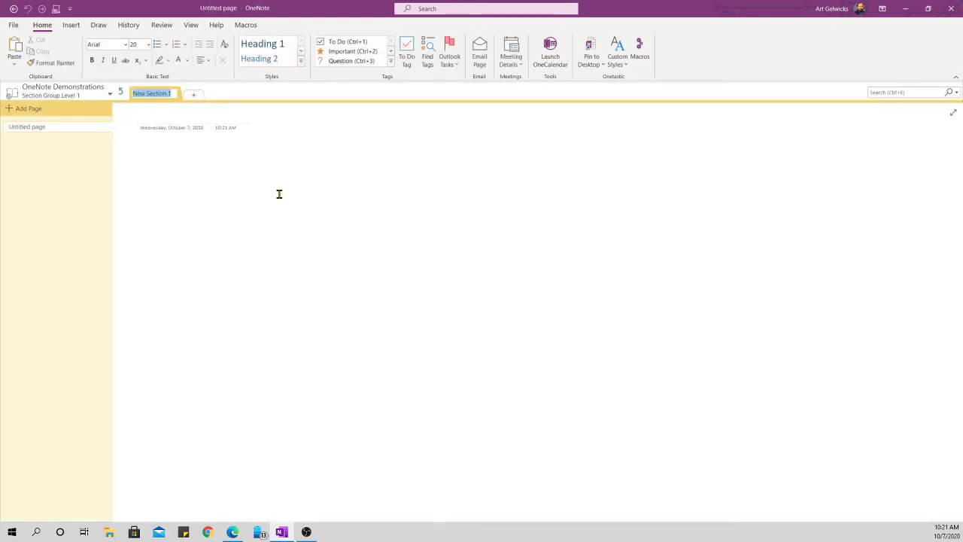
pyautogui.press('Return')
pyautogui.write('NewS')
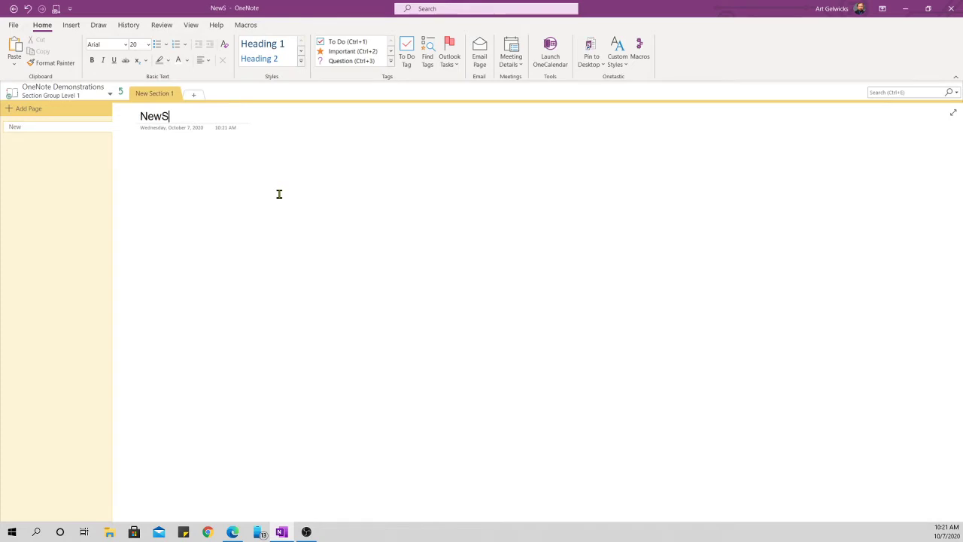
pyautogui.press('BackSpace')
pyautogui.press('BackSpace')
pyautogui.press('BackSpace')
pyautogui.press('BackSpace')
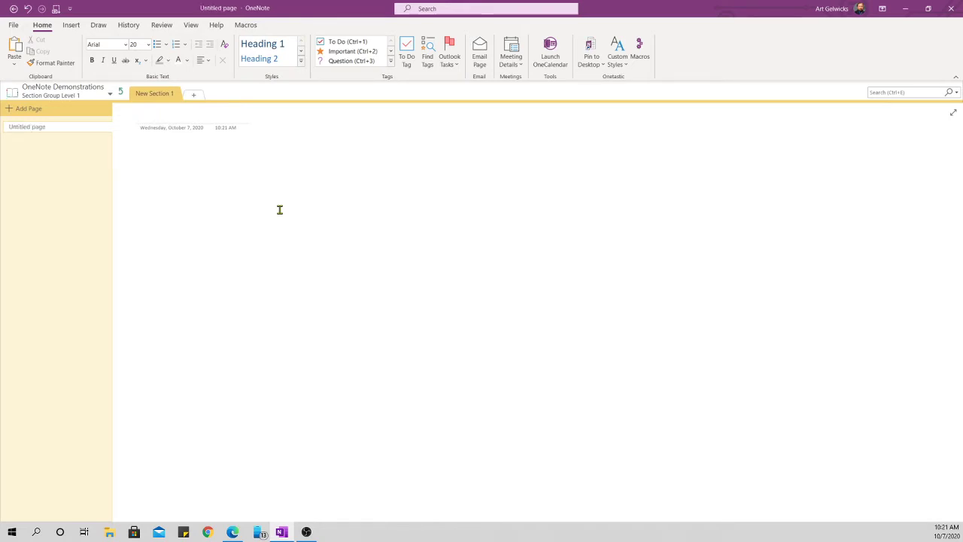
# Create a nested section group named "Section Group Level 2" inside Section Group Level 1
pyautogui.rightClick(167, 95)
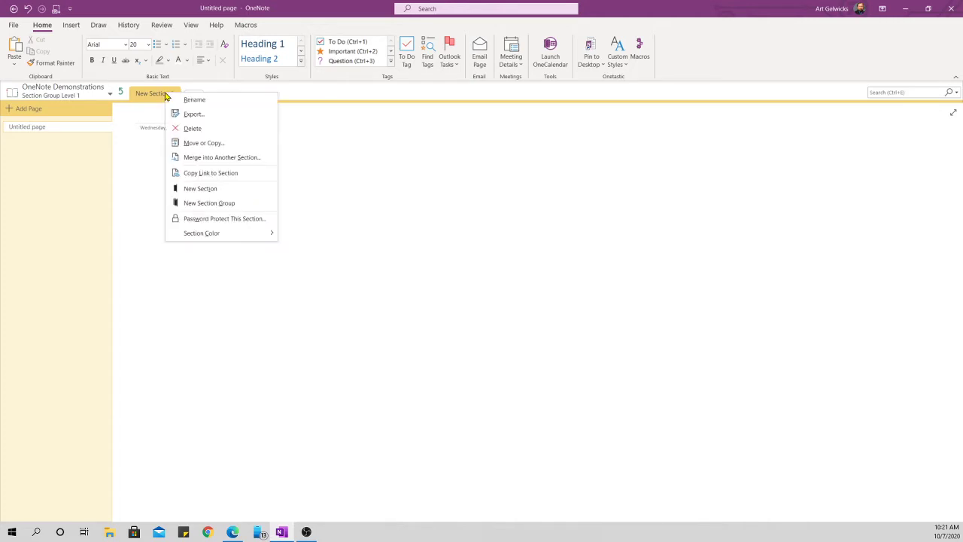
pyautogui.click(209, 203)
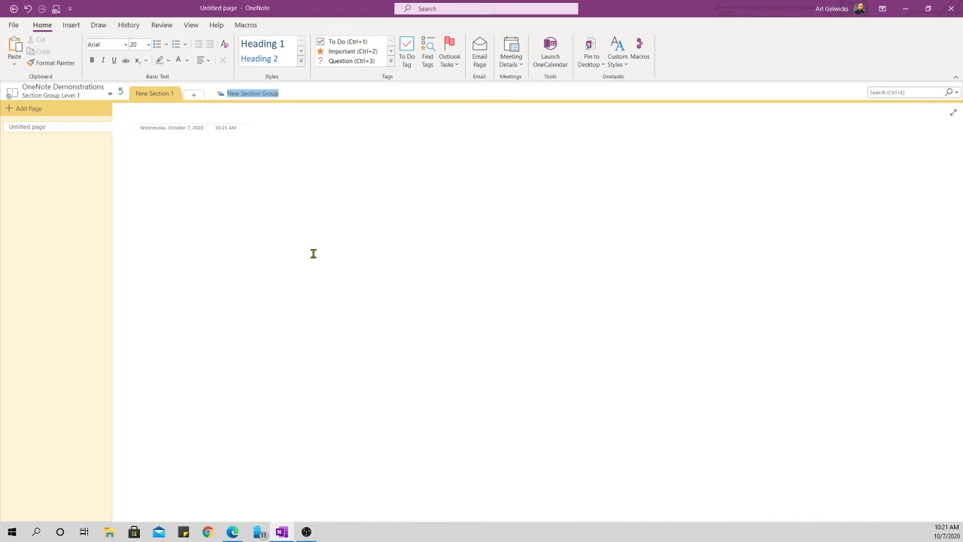
pyautogui.click(253, 93)
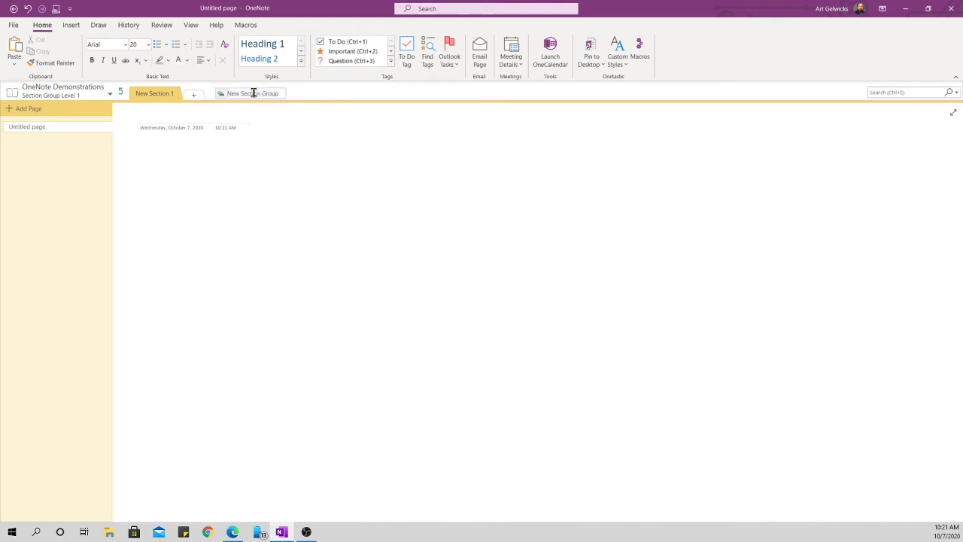
pyautogui.doubleClick(253, 94)
pyautogui.tripleClick(253, 94)
pyautogui.write('Section Group Level 2')
pyautogui.press('Return')
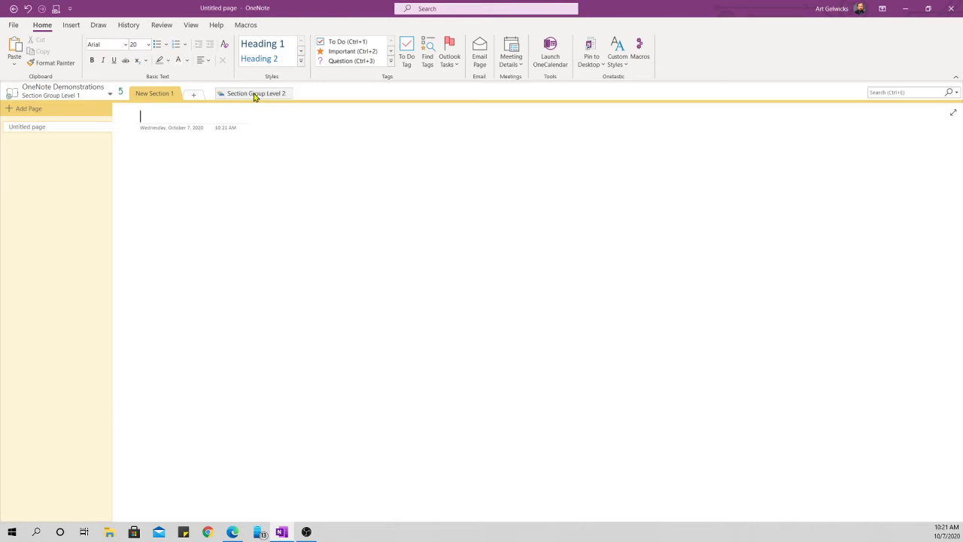
# Inside Section Group Level 2, add a section with the default name and a nested section group named "Section Group Level 3"
pyautogui.click(263, 95)
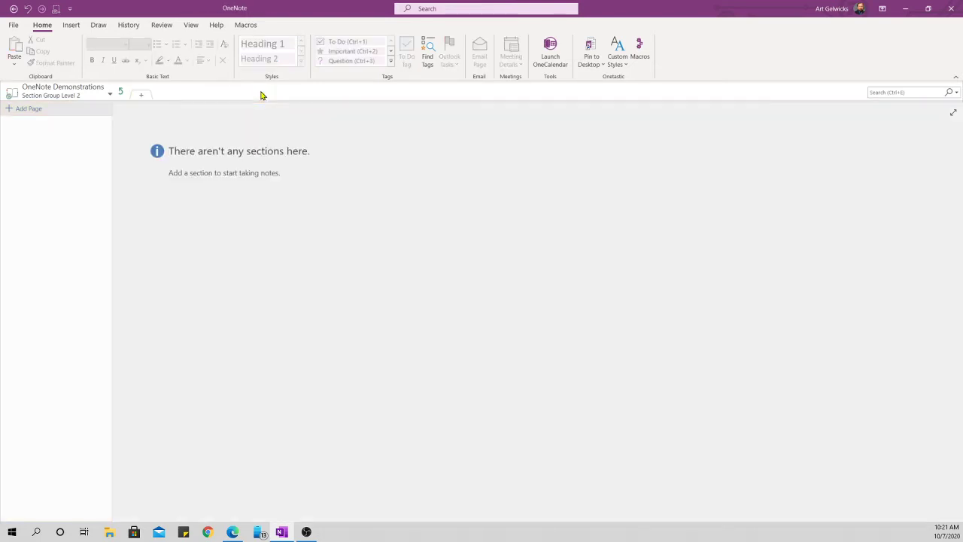
pyautogui.click(141, 96)
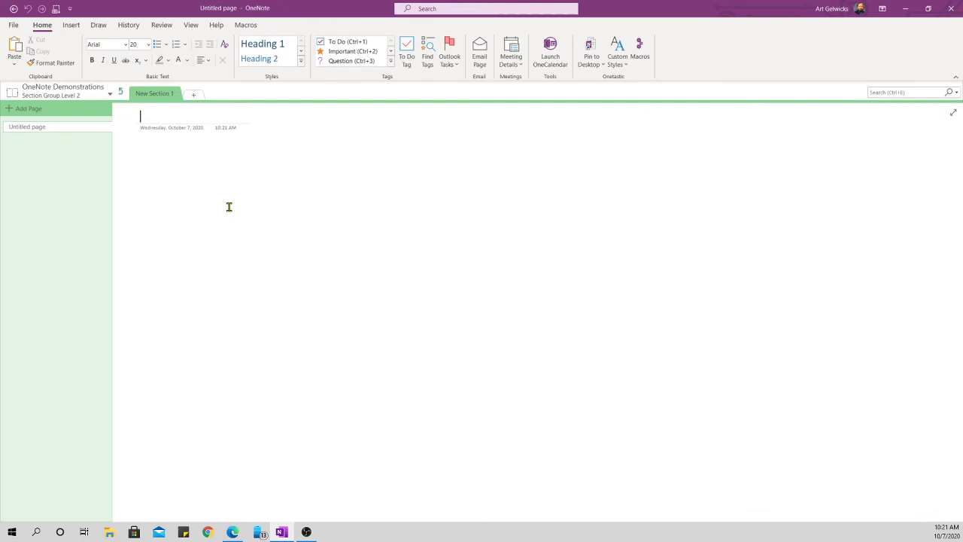
pyautogui.rightClick(163, 94)
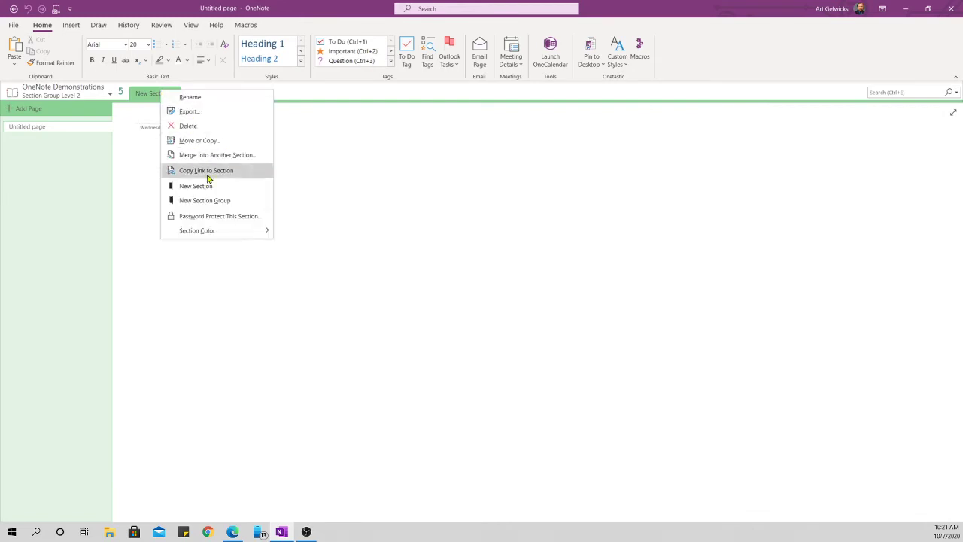
pyautogui.click(212, 201)
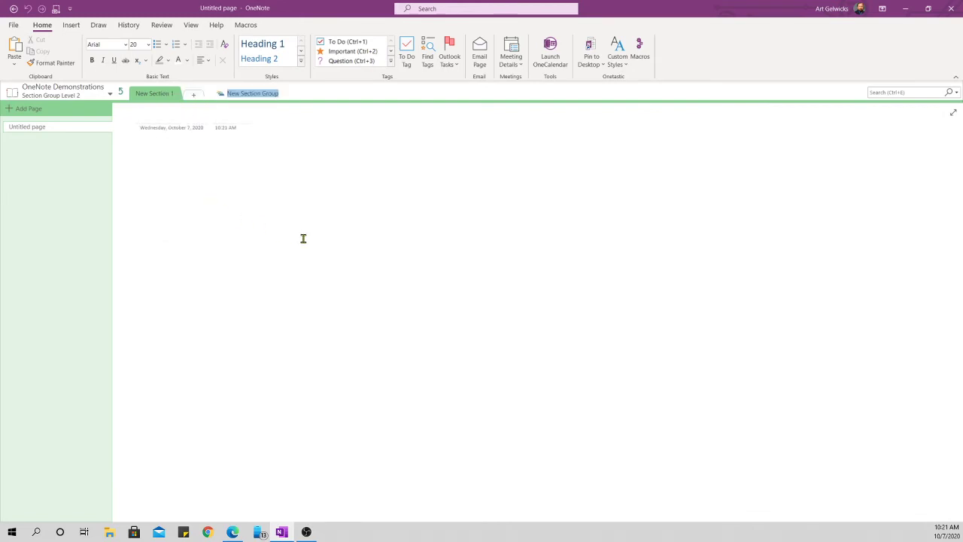
pyautogui.write('Sectionb')
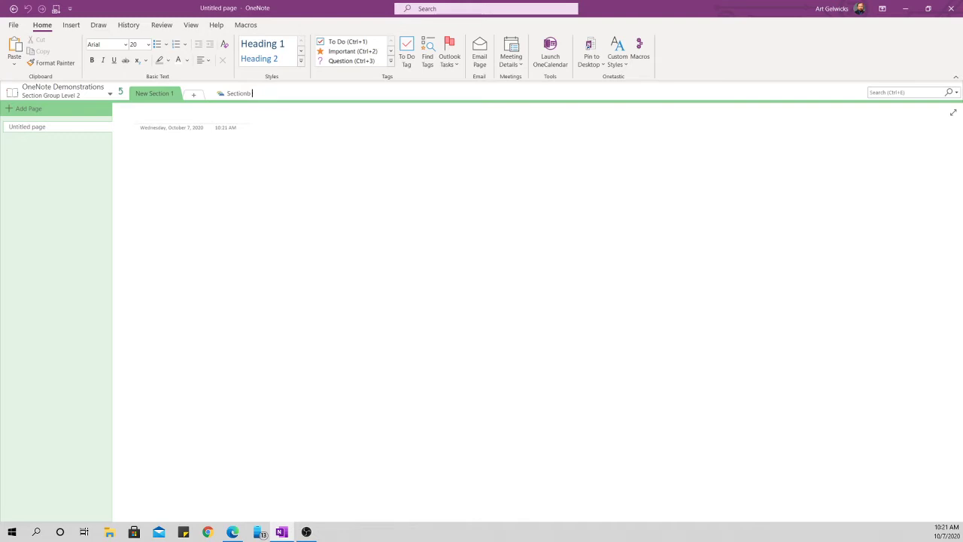
pyautogui.press('BackSpace')
pyautogui.write('Gro')
pyautogui.press('BackSpace')
pyautogui.write('oup Level')
pyautogui.press('BackSpace')
pyautogui.press('BackSpace')
pyautogui.press('BackSpace')
pyautogui.write('vel 3')
pyautogui.press('Return')
# Go back up to the notebook's top level and reopen Section Group Level 1 and its nested Section Group Level 2
pyautogui.click(119, 92)
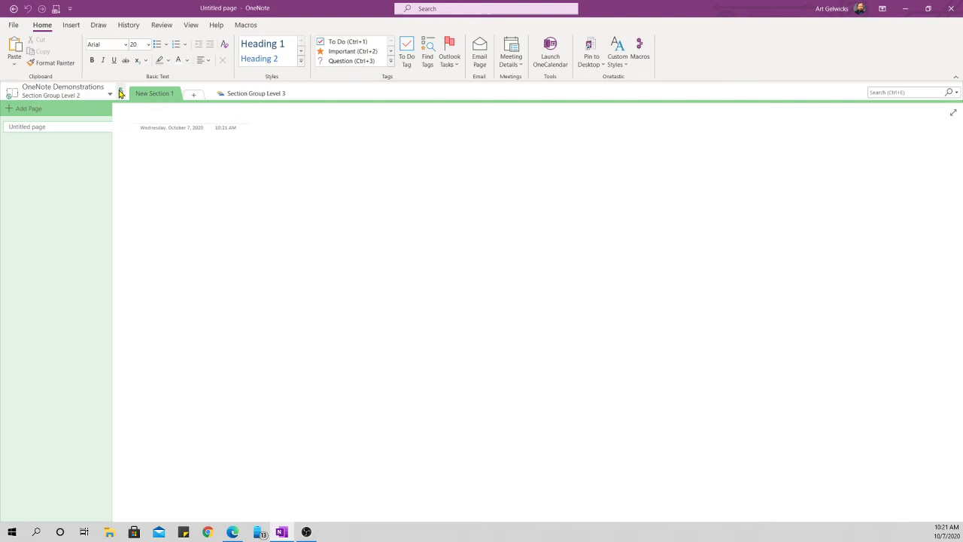
pyautogui.click(120, 91)
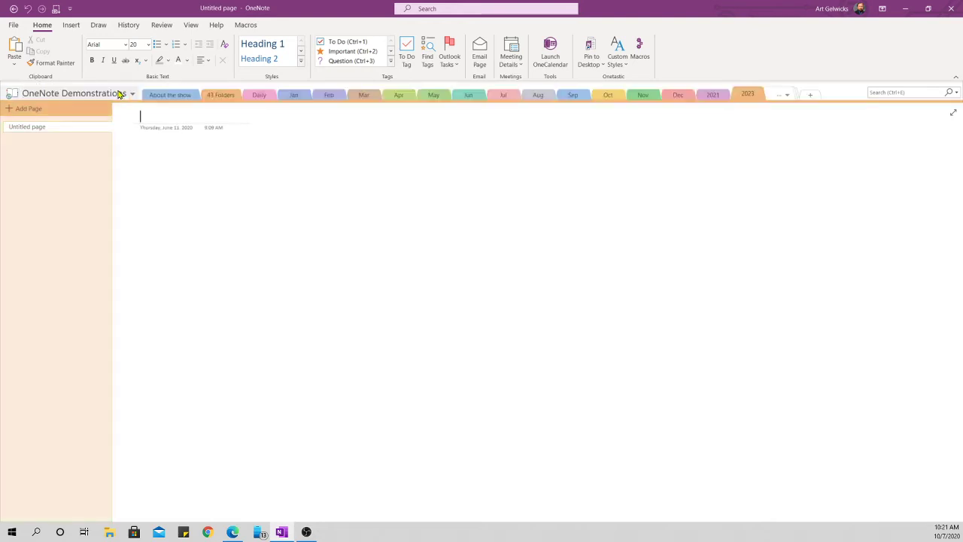
pyautogui.click(787, 99)
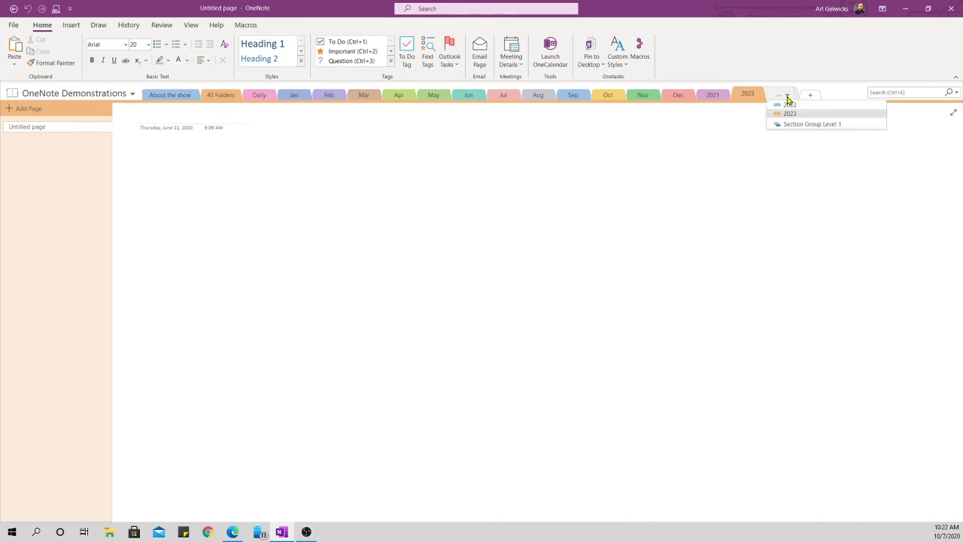
pyautogui.click(805, 123)
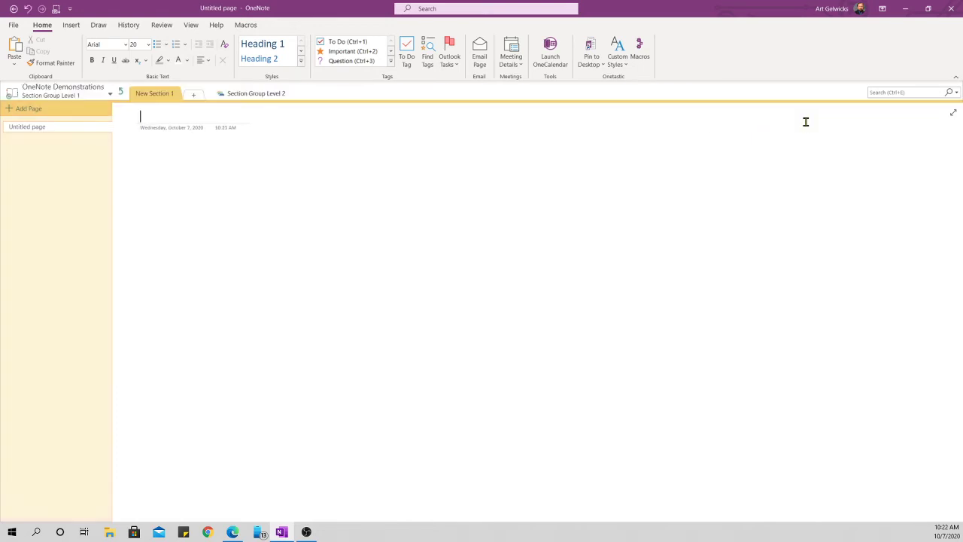
pyautogui.click(260, 95)
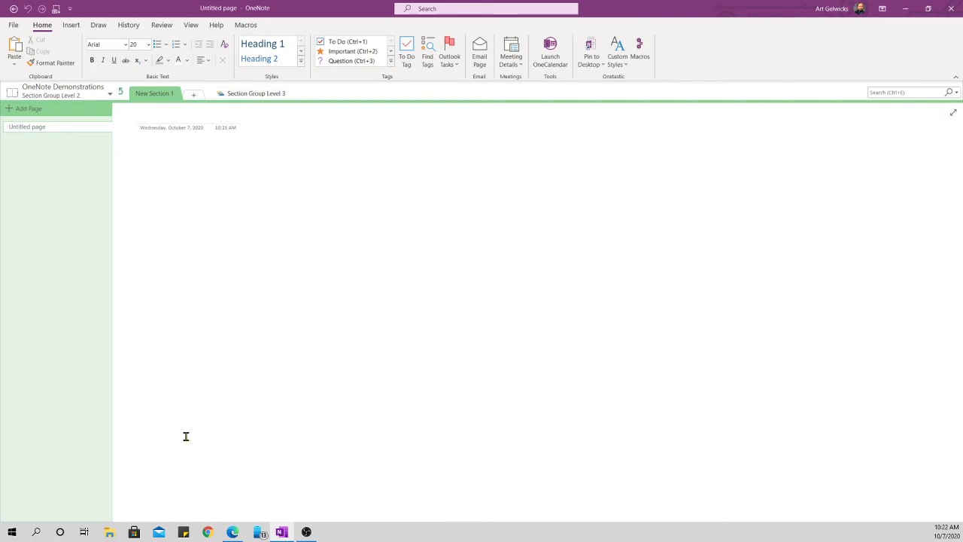
# Switch to the browser and view the web version of the OneNote Demonstrations notebook
pyautogui.click(234, 533)
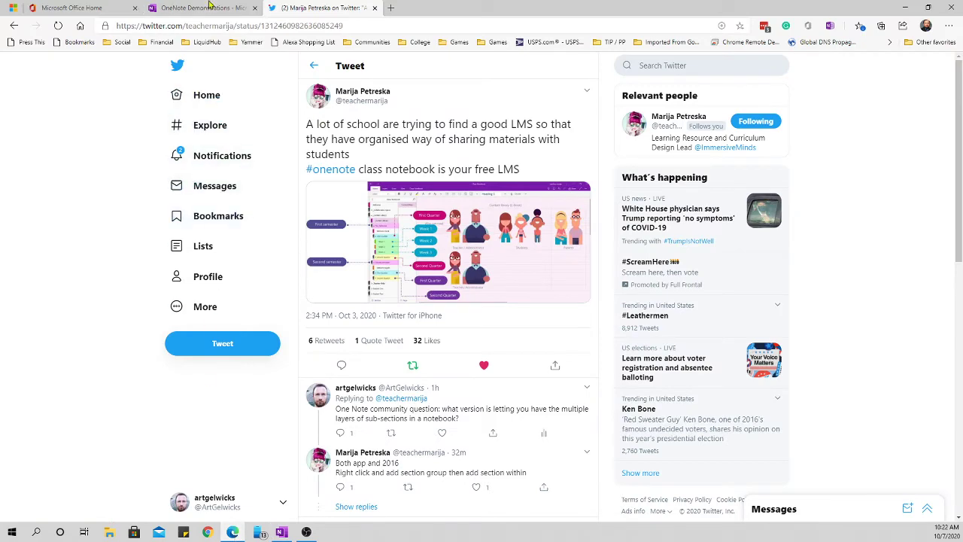
pyautogui.click(205, 9)
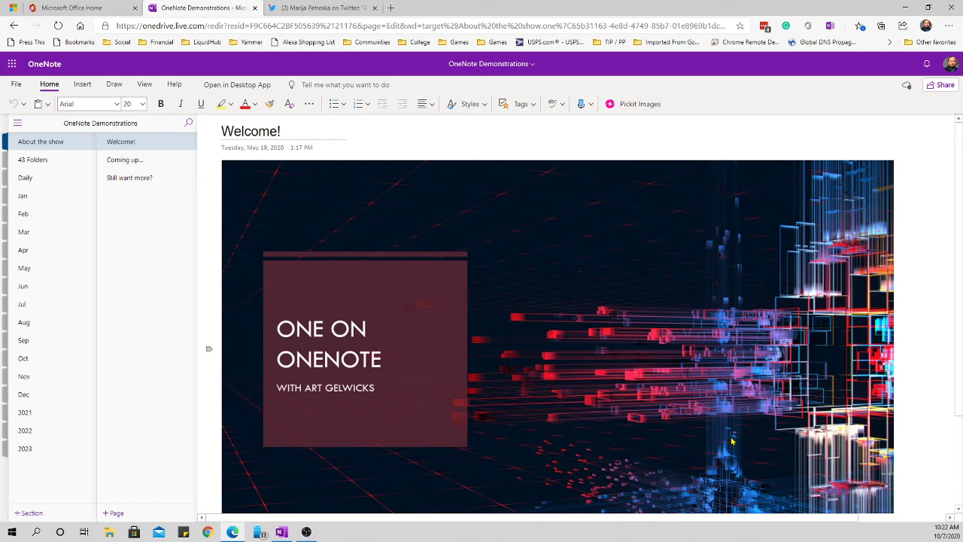
# Return to the notebook's top level in desktop OneNote and view the Notebook Information page
pyautogui.click(281, 533)
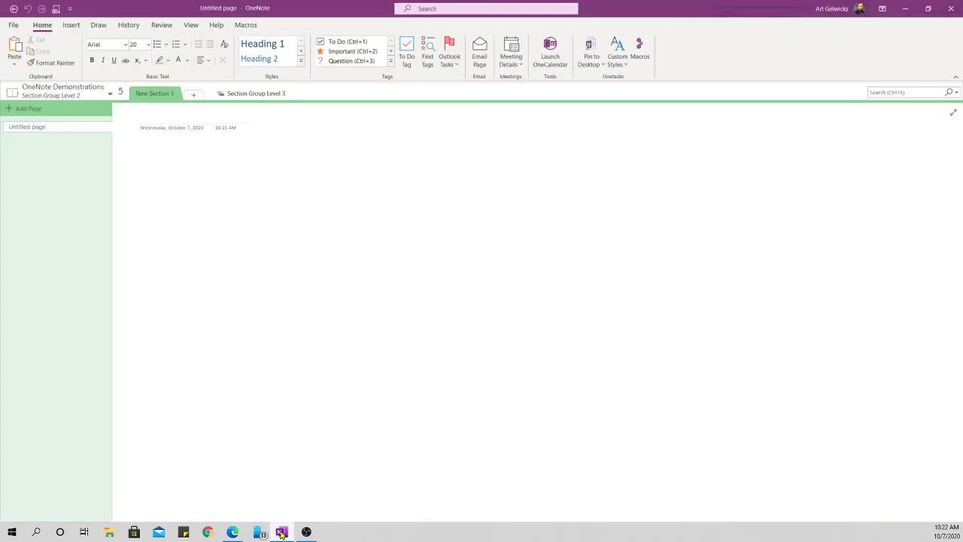
pyautogui.click(122, 91)
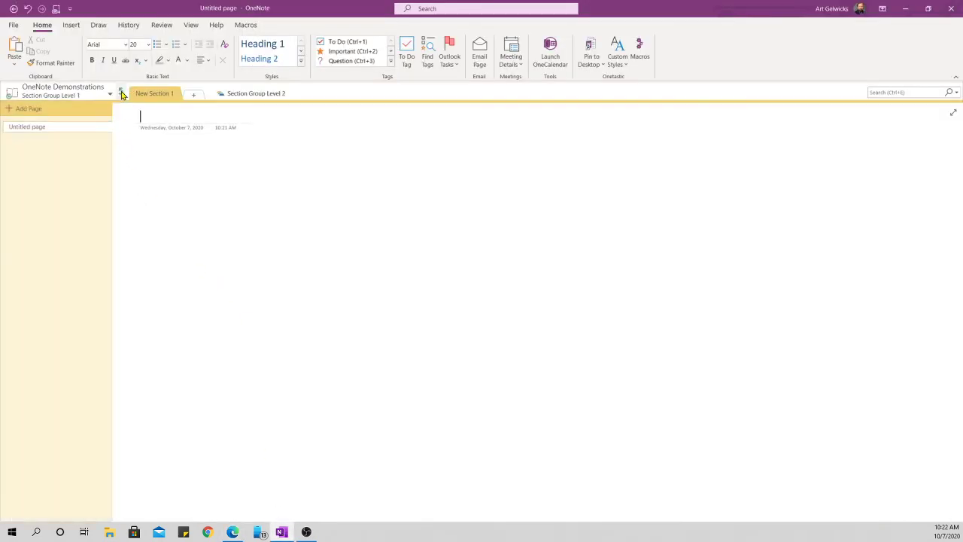
pyautogui.click(121, 91)
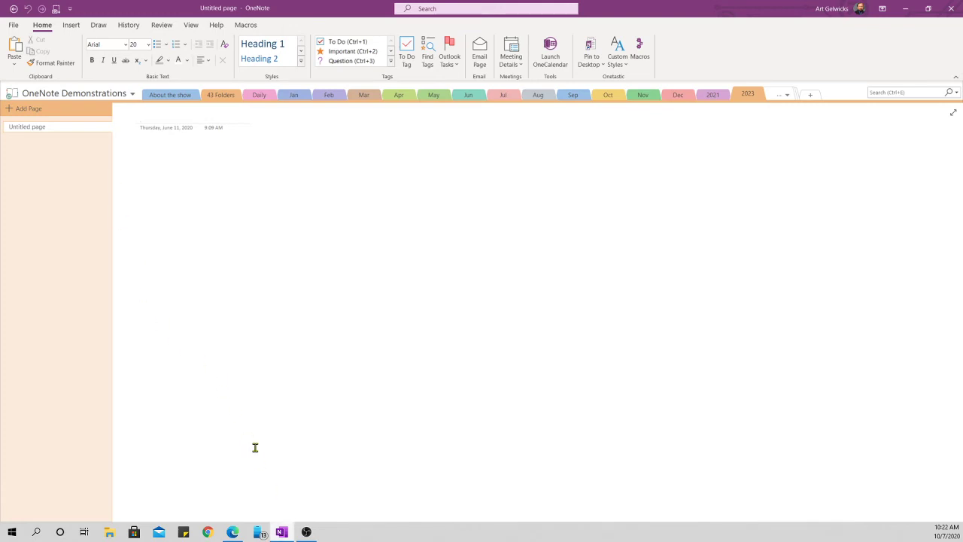
pyautogui.click(12, 26)
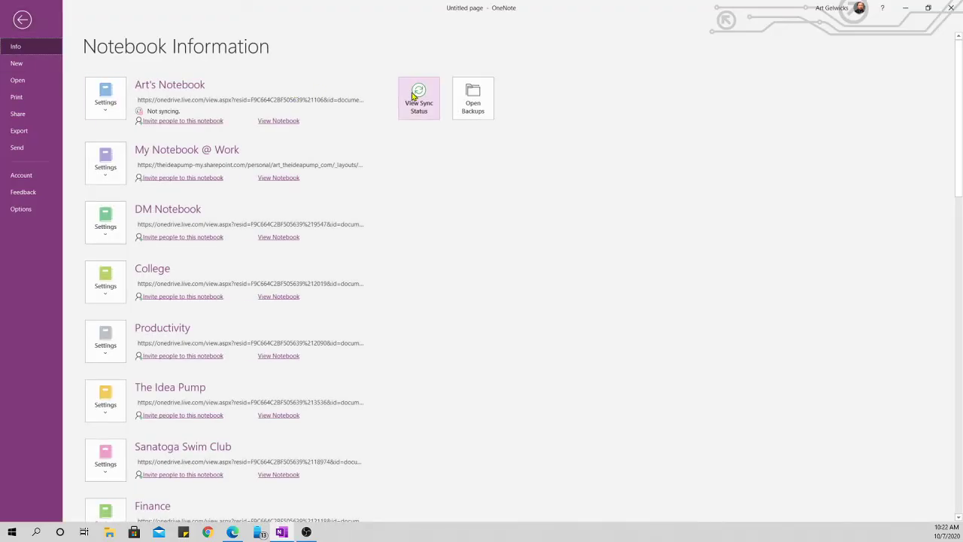
pyautogui.press('Escape')
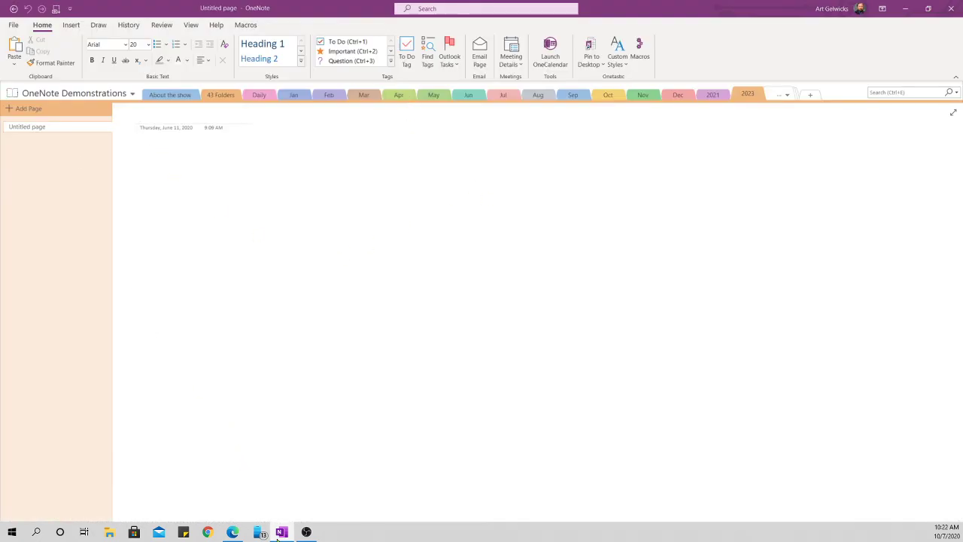
# In the web version of the notebook, widen the section list and expand Section Group Levels 1, 2 and 3
pyautogui.click(232, 532)
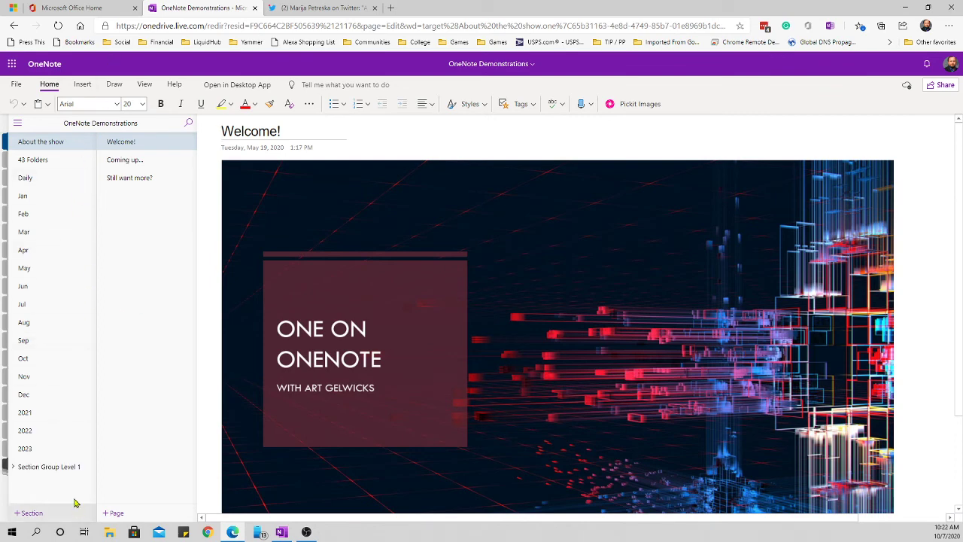
pyautogui.click(23, 468)
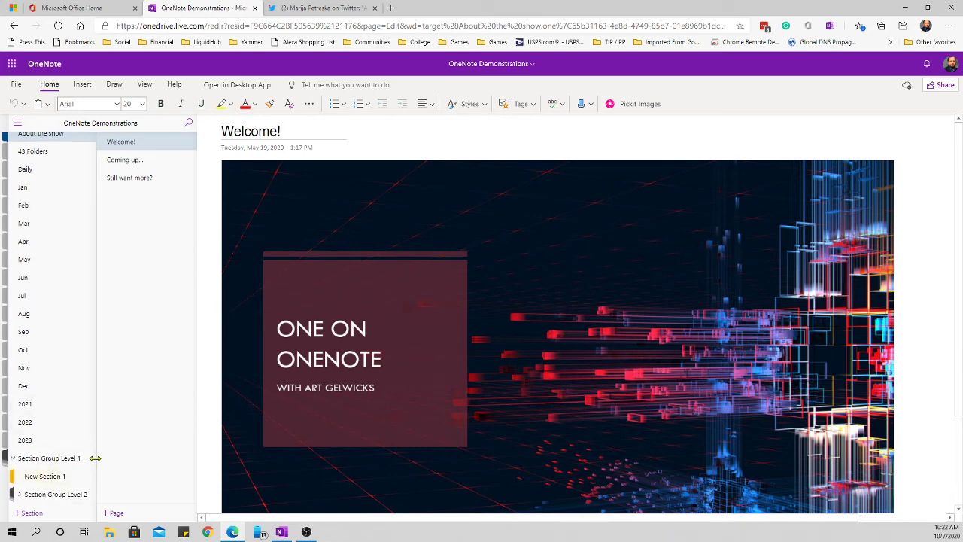
pyautogui.moveTo(95, 457); pyautogui.dragTo(152, 456)
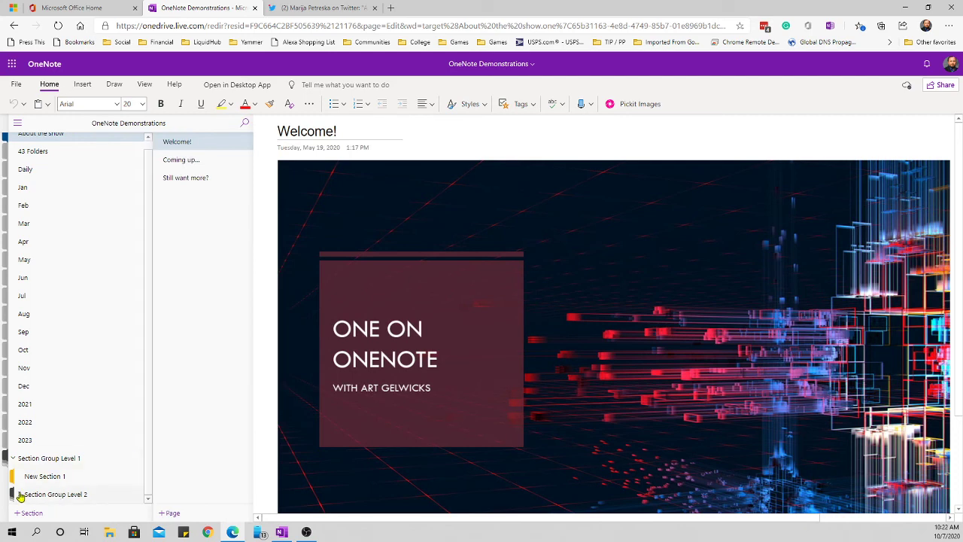
pyautogui.click(20, 495)
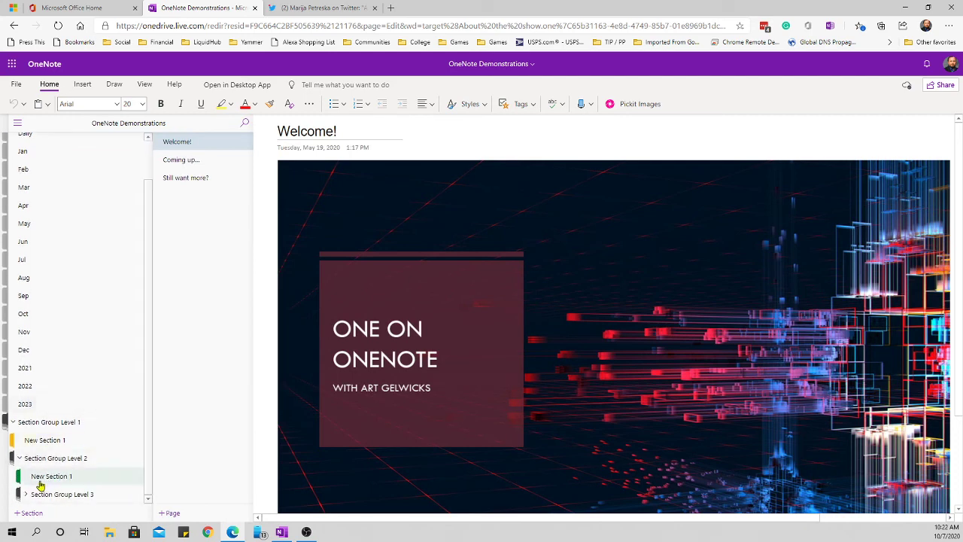
pyautogui.click(25, 494)
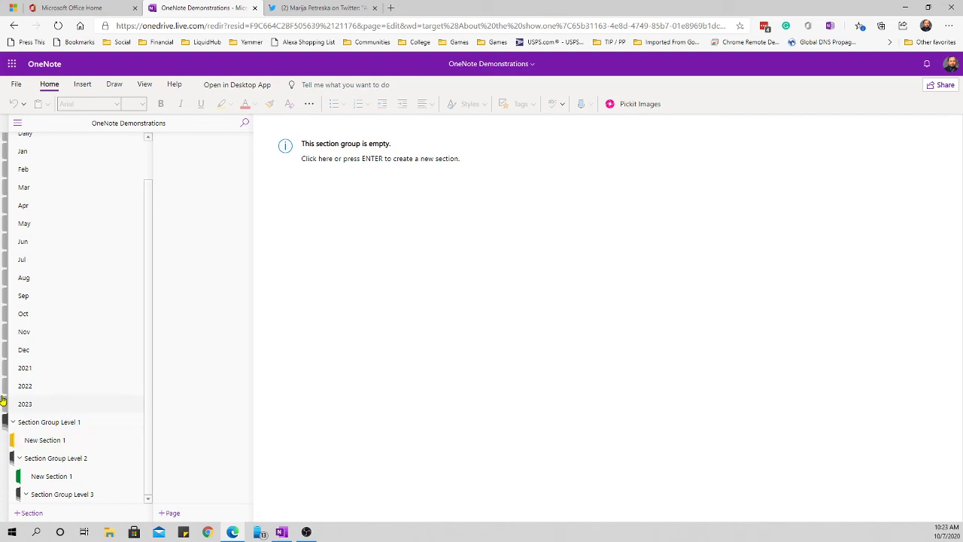
# Return to the tweet about OneNote class notebooks
pyautogui.click(338, 5)
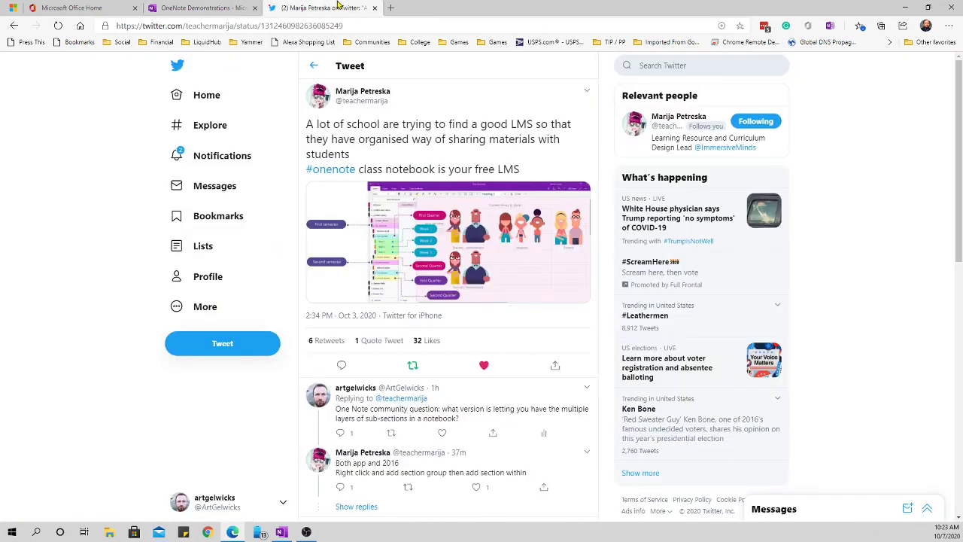